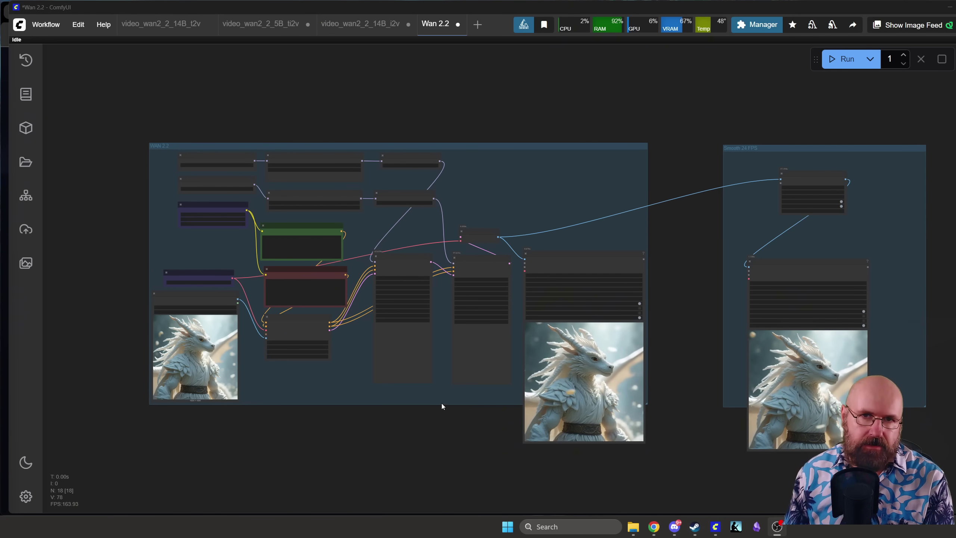
- Select the high-noise and low-noise model loaders, then the high-noise LoRA loader
scroll(211, 155, up, 5)
scroll(386, 131, up, 3)
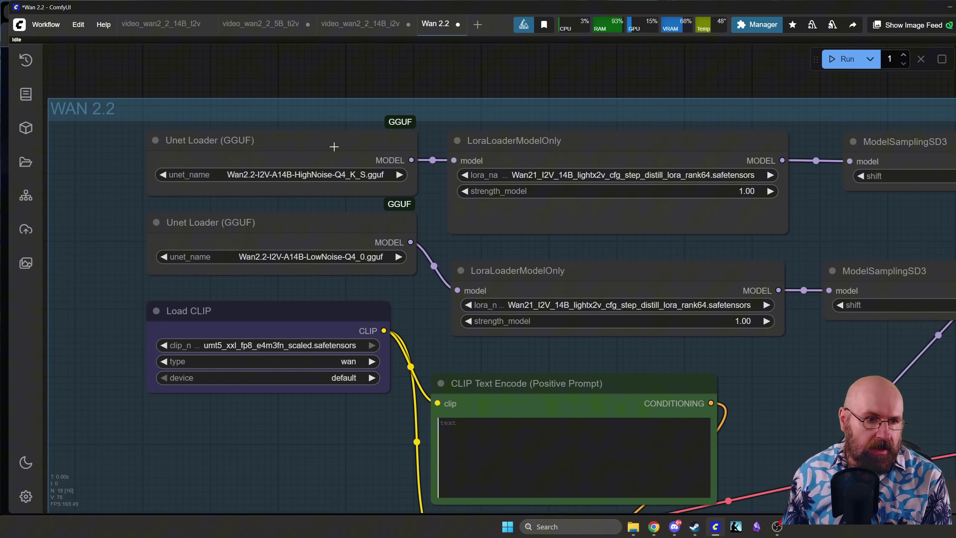
drag(320, 144, 320, 143)
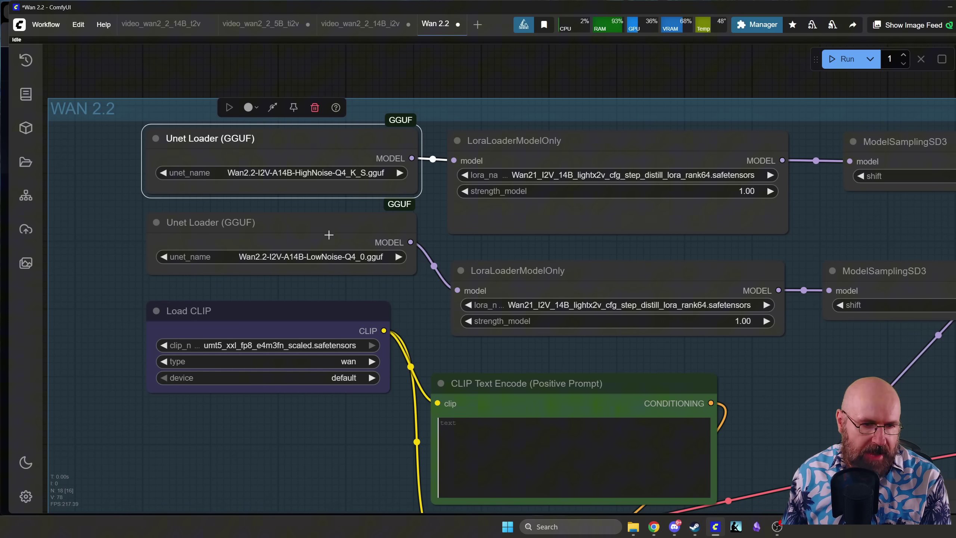
click(322, 229)
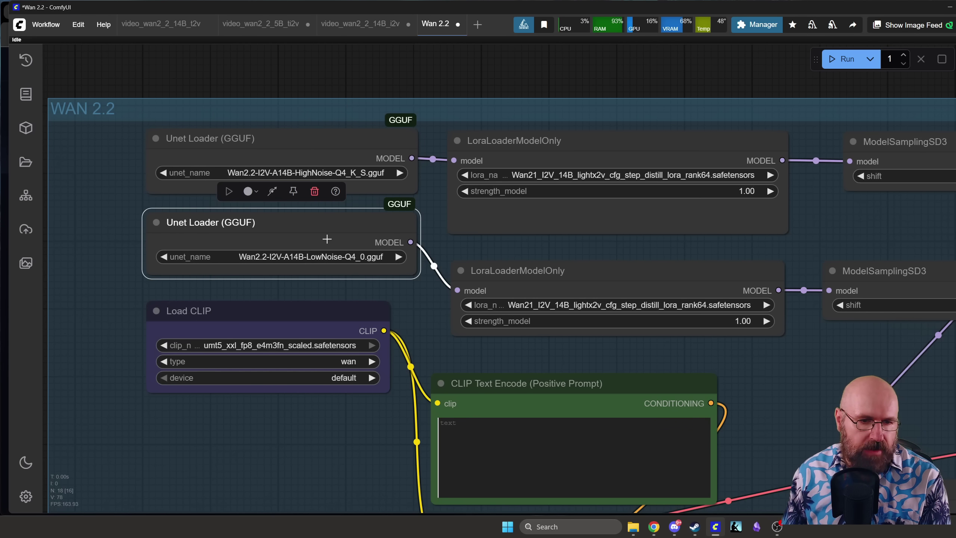
drag(478, 245, 416, 246)
click(461, 146)
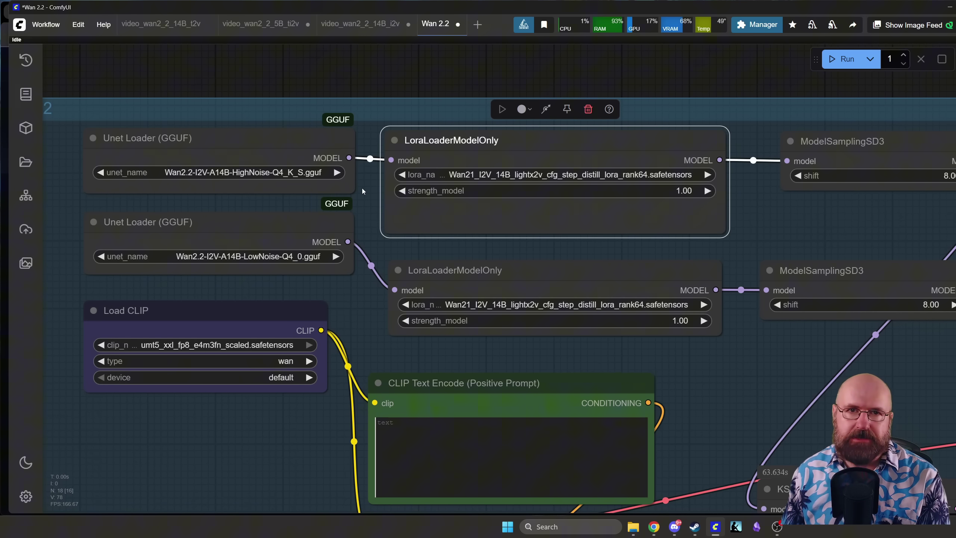
- Move Load CLIP left and widen it to show umt5_xxl_fp8_e4m3fn_scaled.safetensors
drag(371, 339, 419, 150)
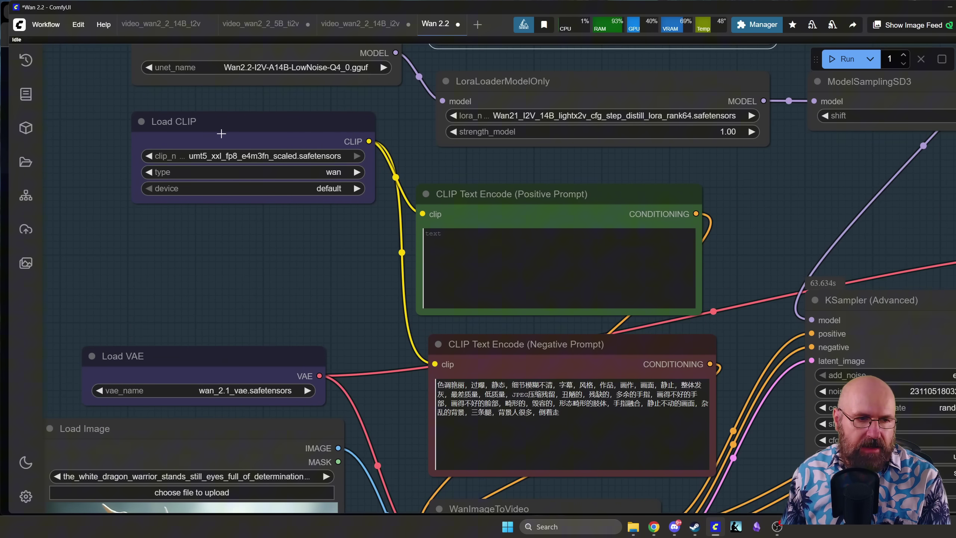
drag(238, 131, 198, 129)
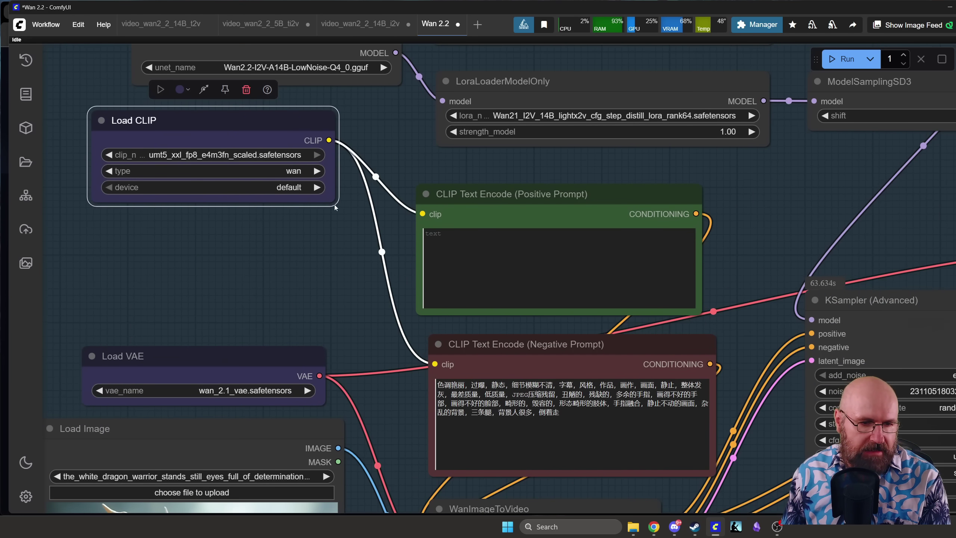
drag(336, 204, 389, 198)
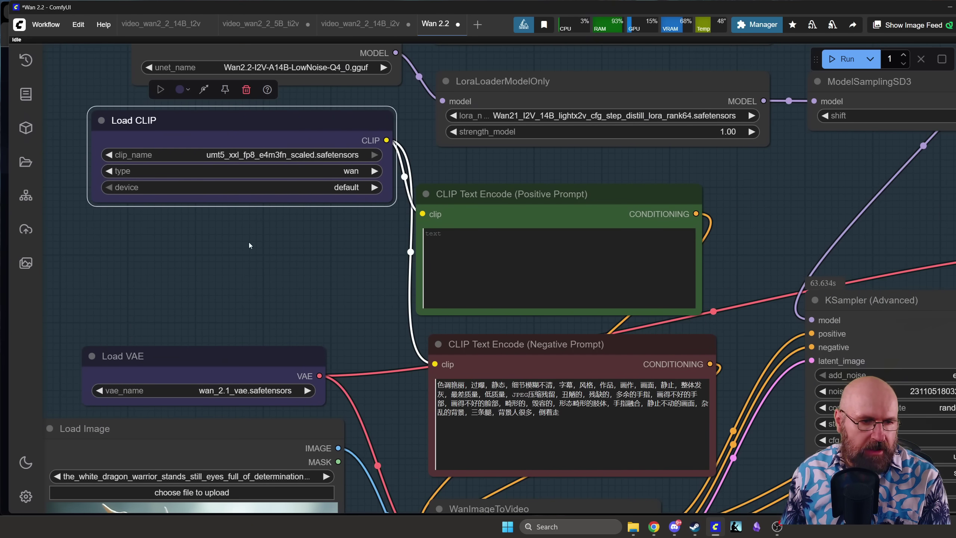
- Pan across the prompt encoders to the WanImageToVideo and KSampler settings
scroll(263, 226, up, 6)
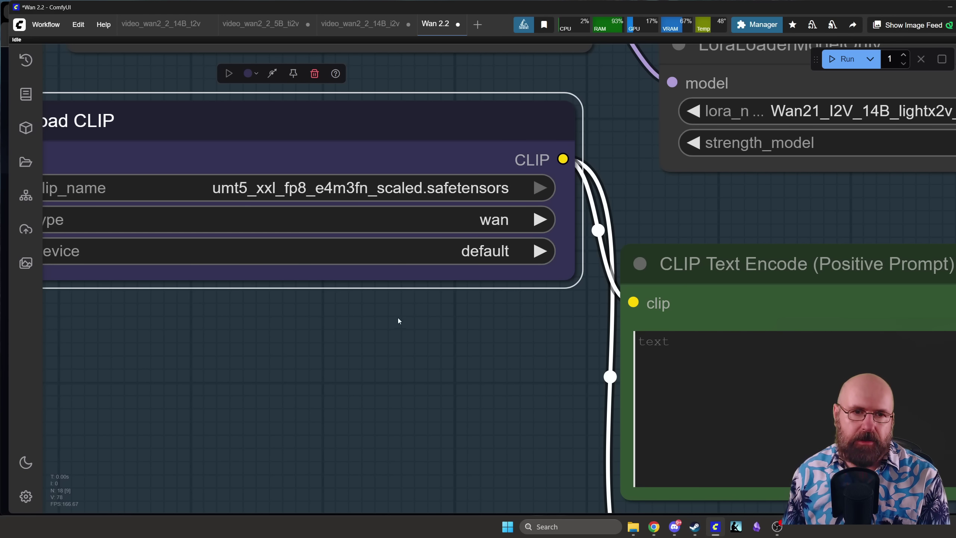
scroll(399, 318, down, 5)
drag(448, 376, 418, 172)
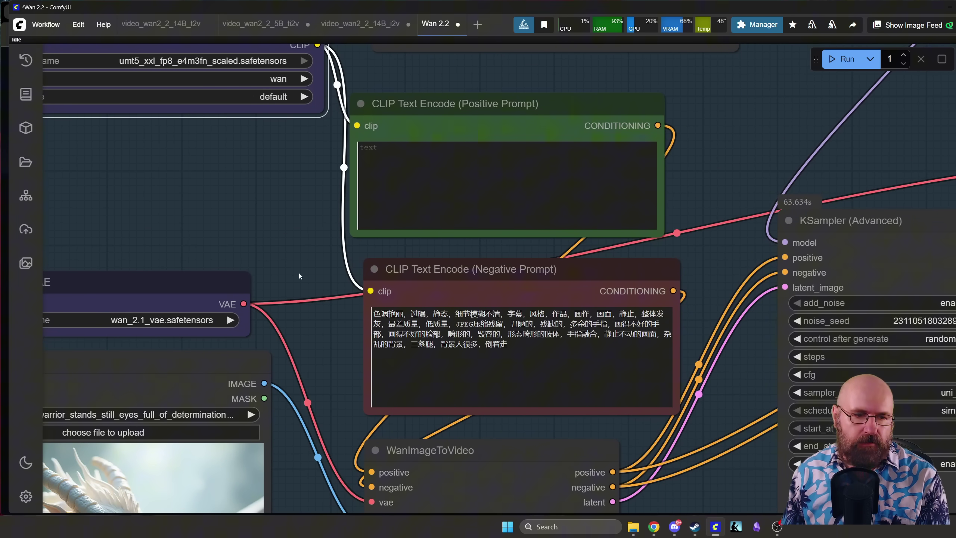
drag(299, 272, 220, 195)
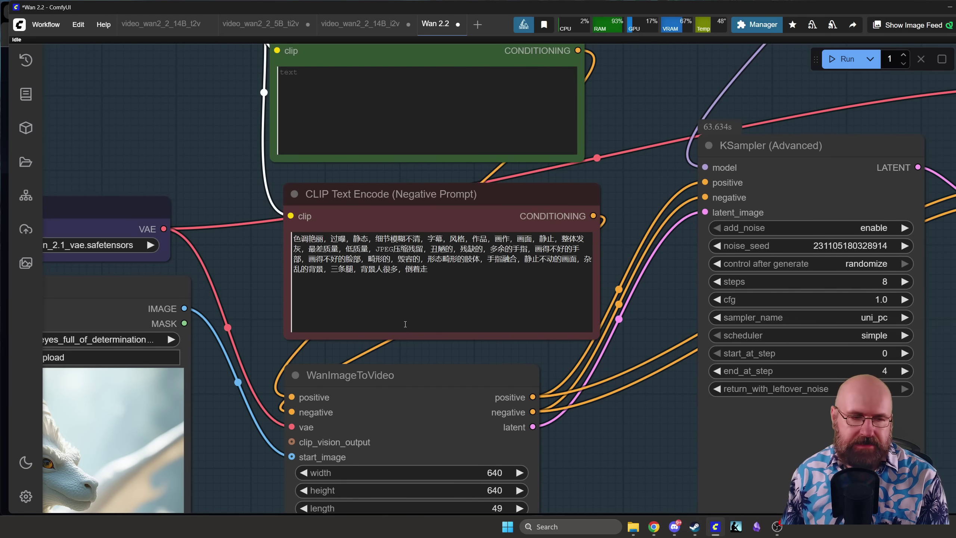
drag(262, 279, 512, 271)
scroll(449, 241, up, 5)
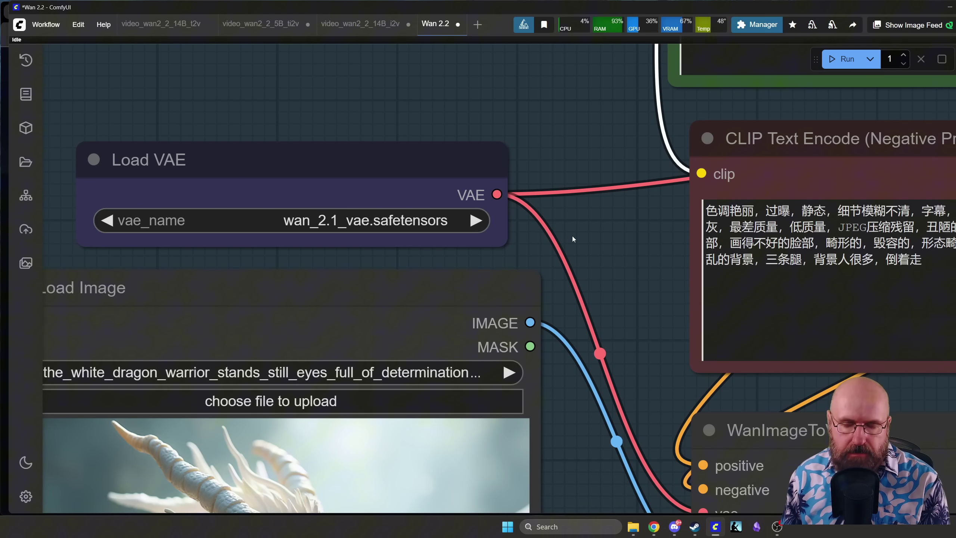
scroll(572, 238, down, 3)
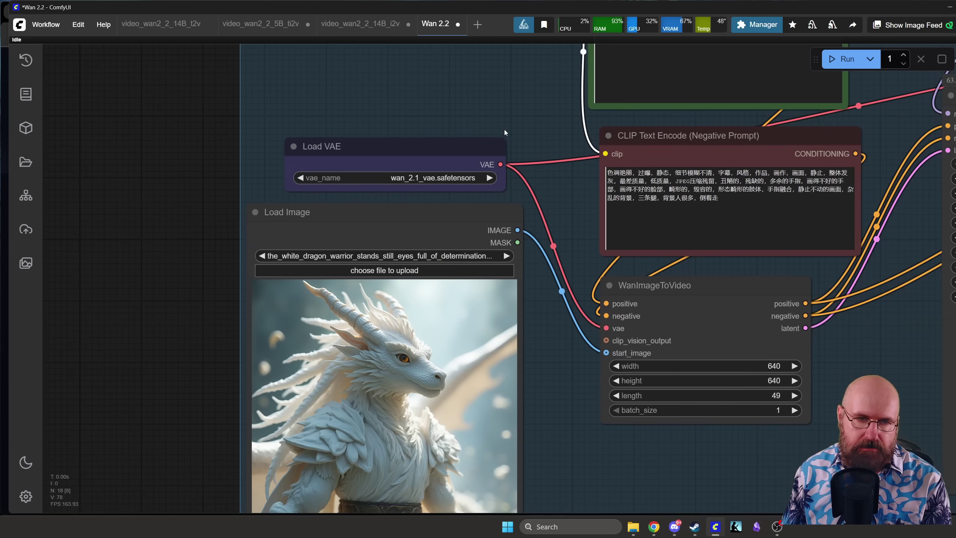
drag(502, 121, 553, 376)
click(512, 256)
scroll(318, 173, up, 5)
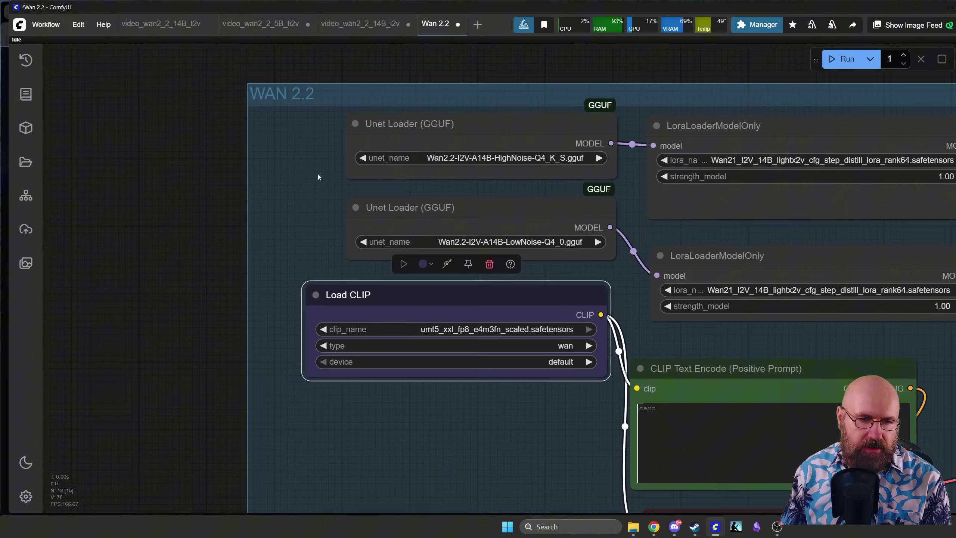
drag(362, 182, 157, 201)
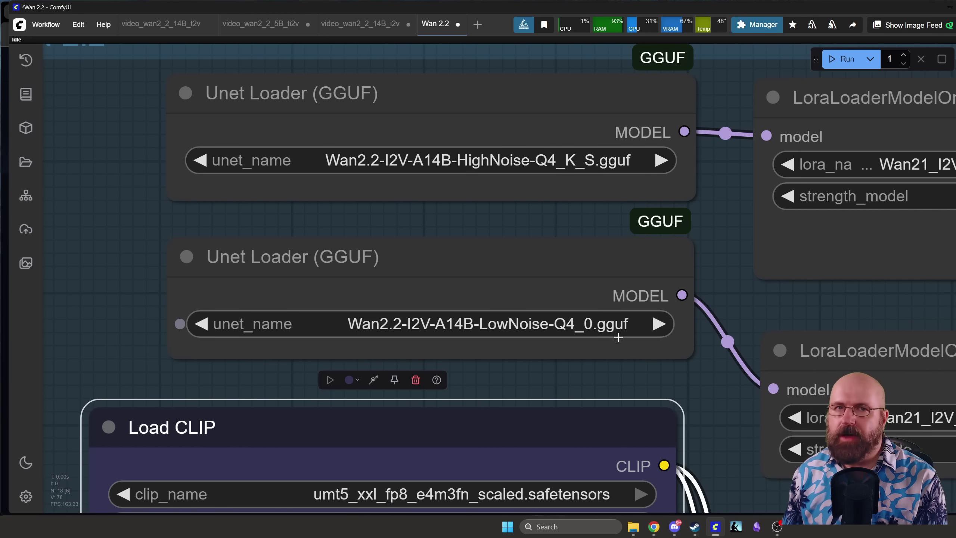
drag(705, 402, 648, 177)
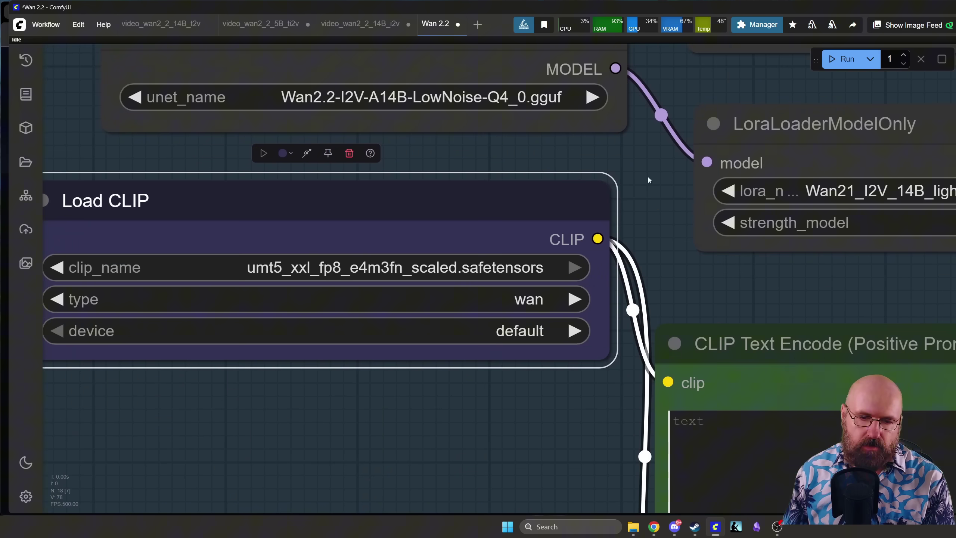
scroll(632, 220, down, 5)
drag(591, 389, 456, 86)
drag(495, 344, 495, 174)
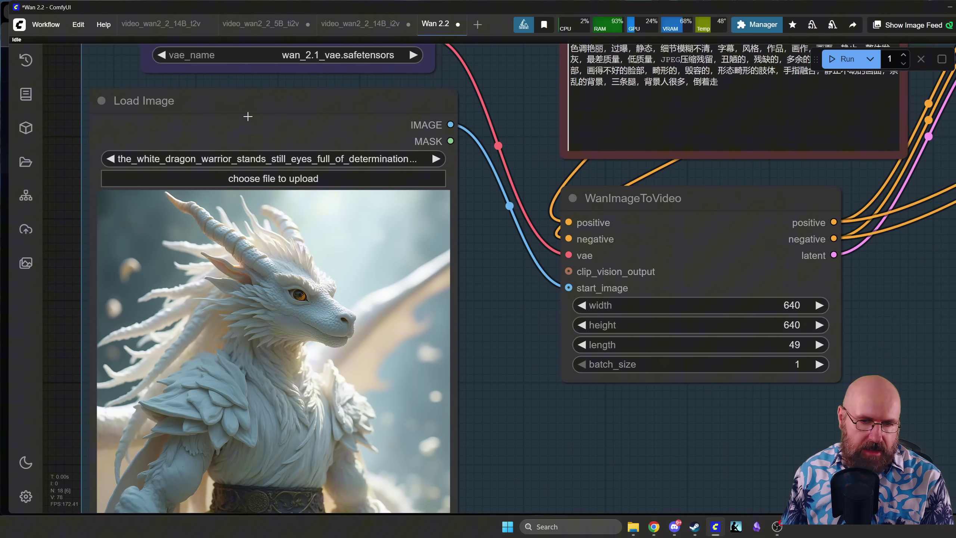
drag(474, 352, 369, 352)
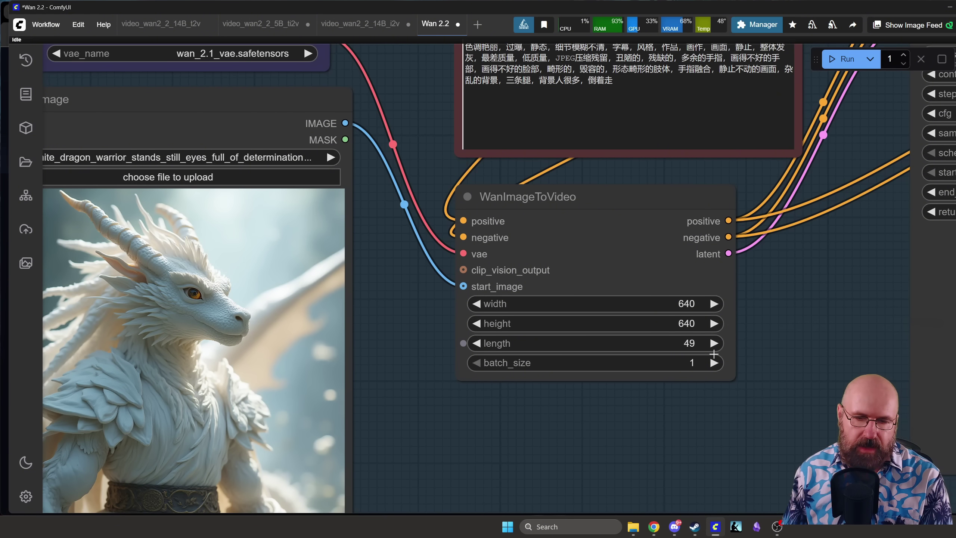
drag(870, 125, 570, 397)
drag(742, 142, 452, 74)
scroll(550, 158, up, 3)
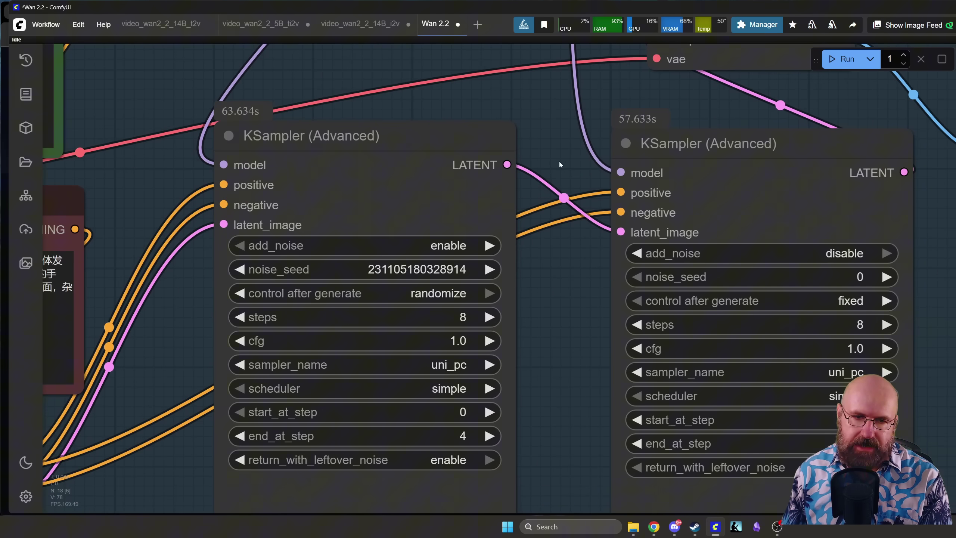
drag(560, 162, 535, 115)
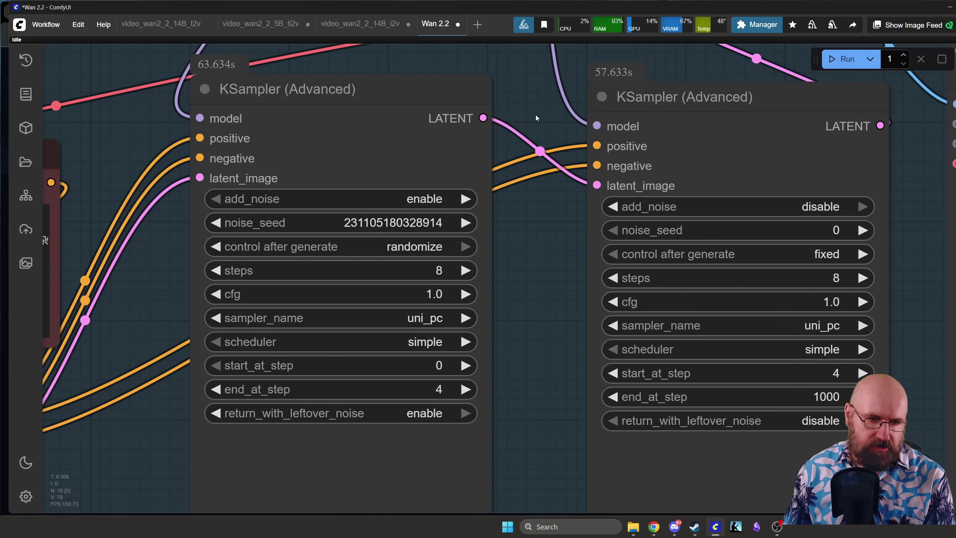
drag(394, 93, 401, 92)
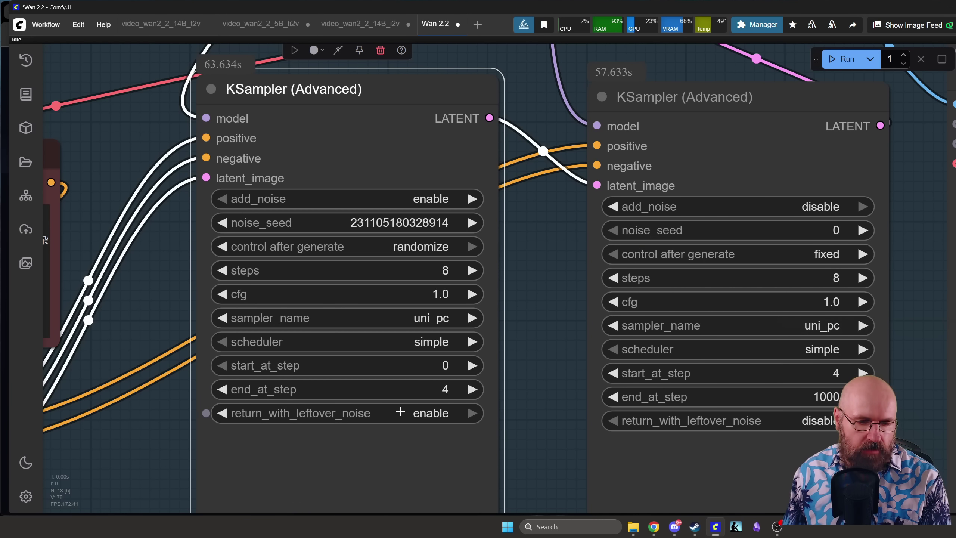
drag(547, 339, 447, 343)
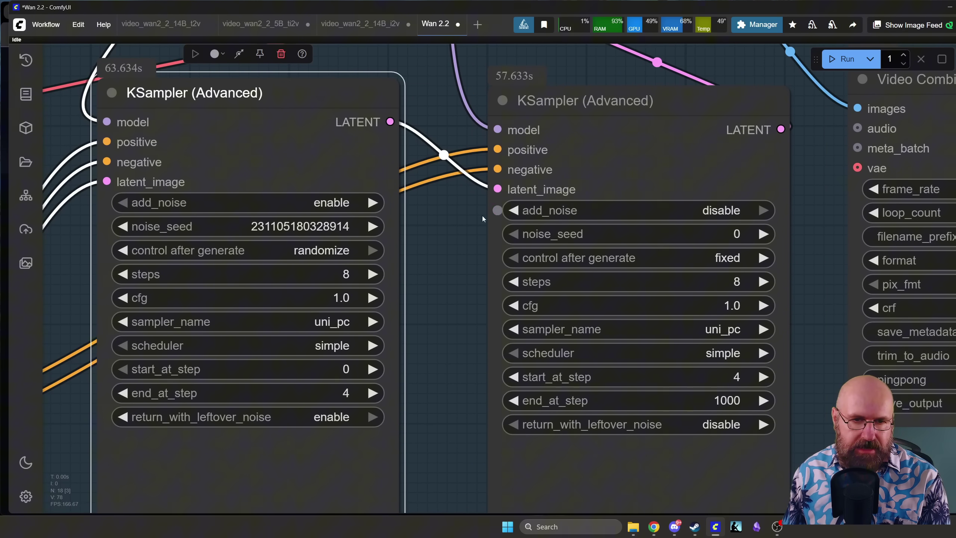
drag(458, 263, 359, 221)
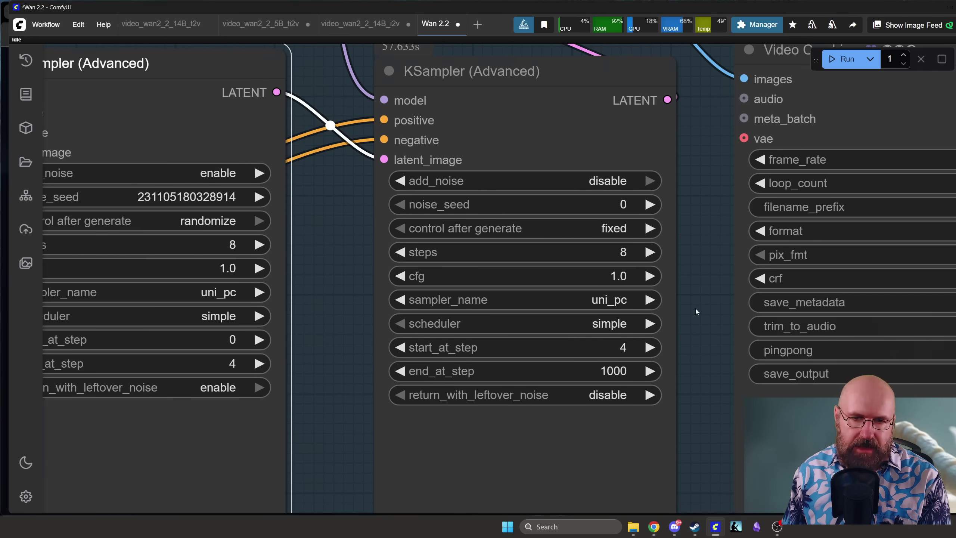
scroll(623, 399, down, 5)
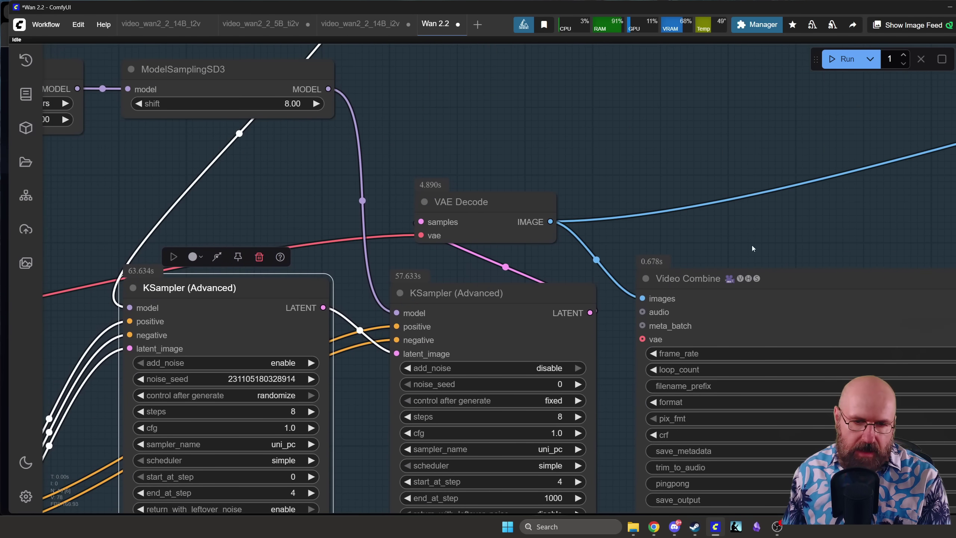
drag(800, 261, 582, 136)
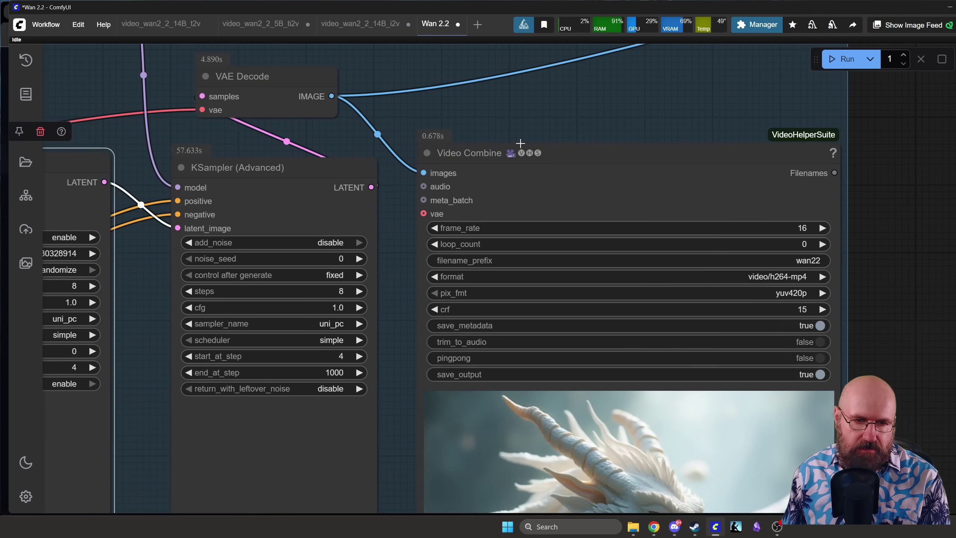
drag(392, 390, 331, 68)
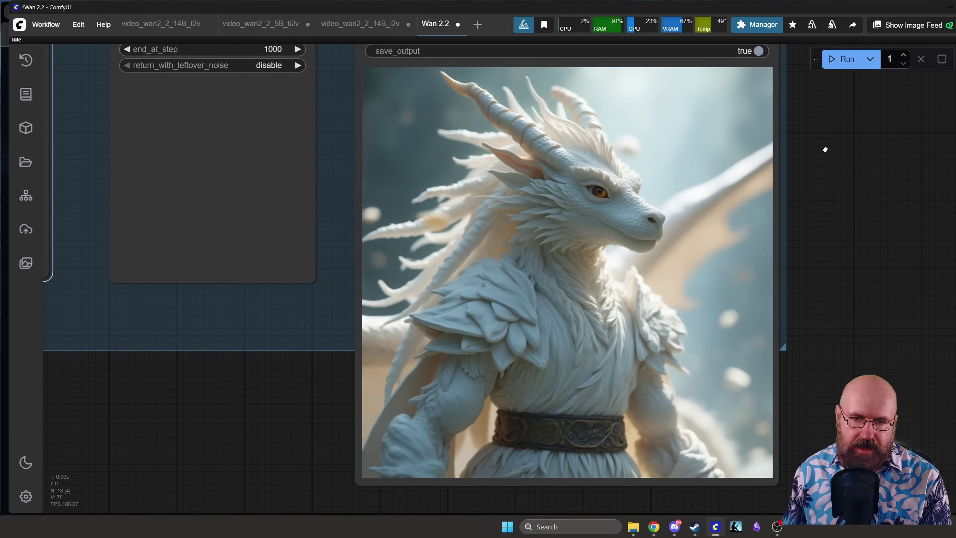
drag(823, 150, 809, 358)
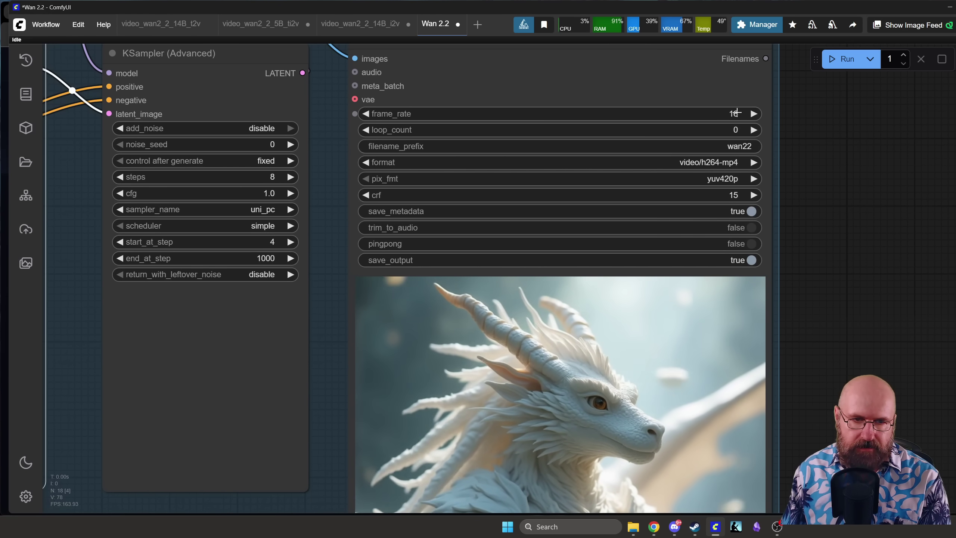
scroll(838, 214, down, 5)
drag(838, 214, 340, 344)
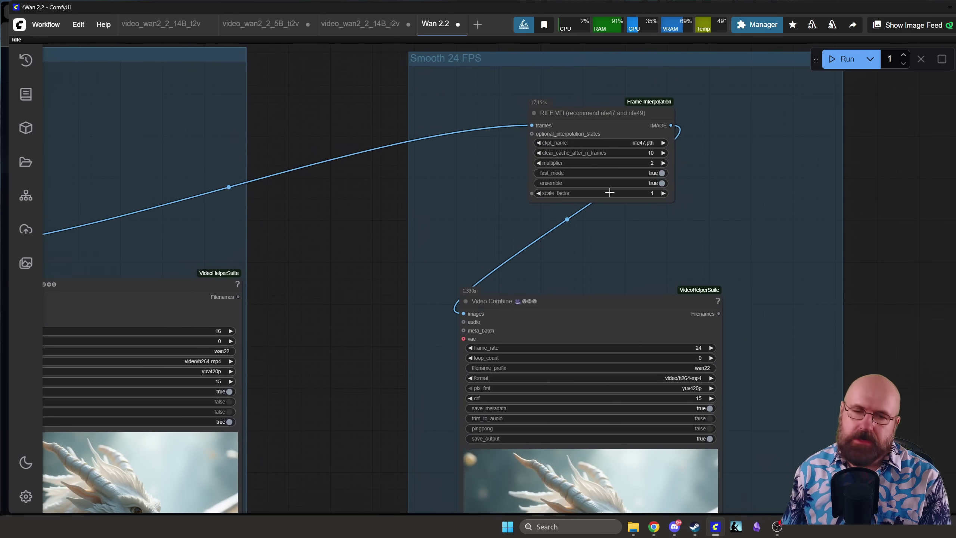
scroll(689, 168, up, 7)
drag(719, 190, 764, 273)
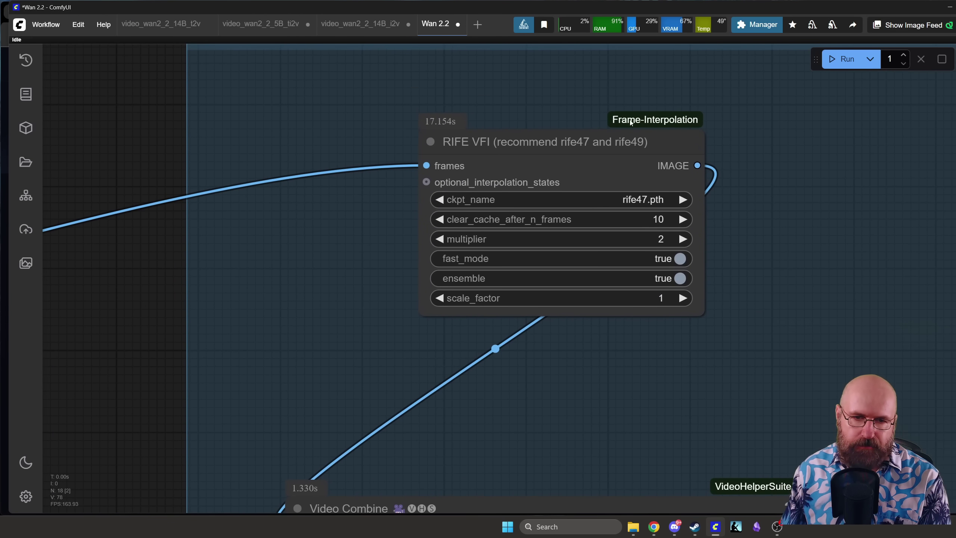
scroll(493, 178, up, 6)
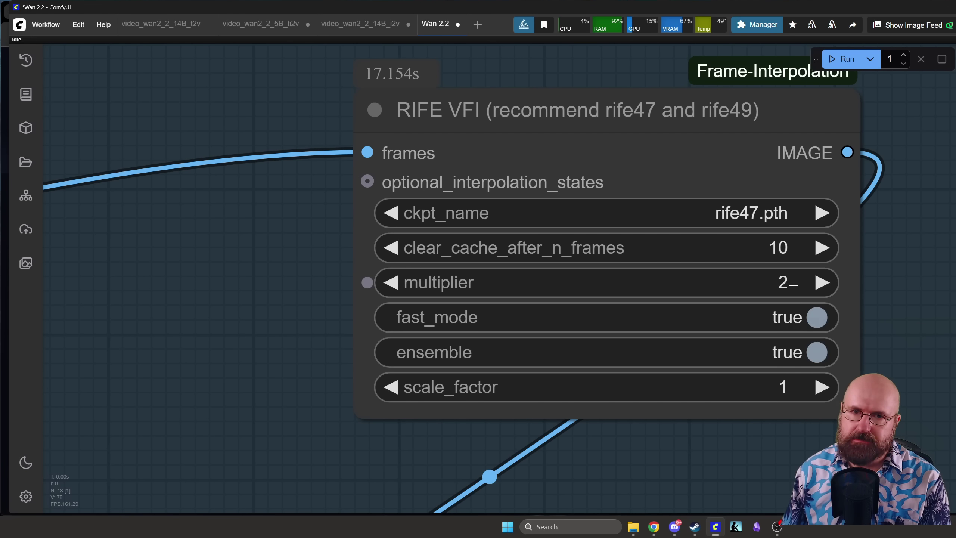
scroll(730, 260, down, 8)
scroll(802, 398, down, 10)
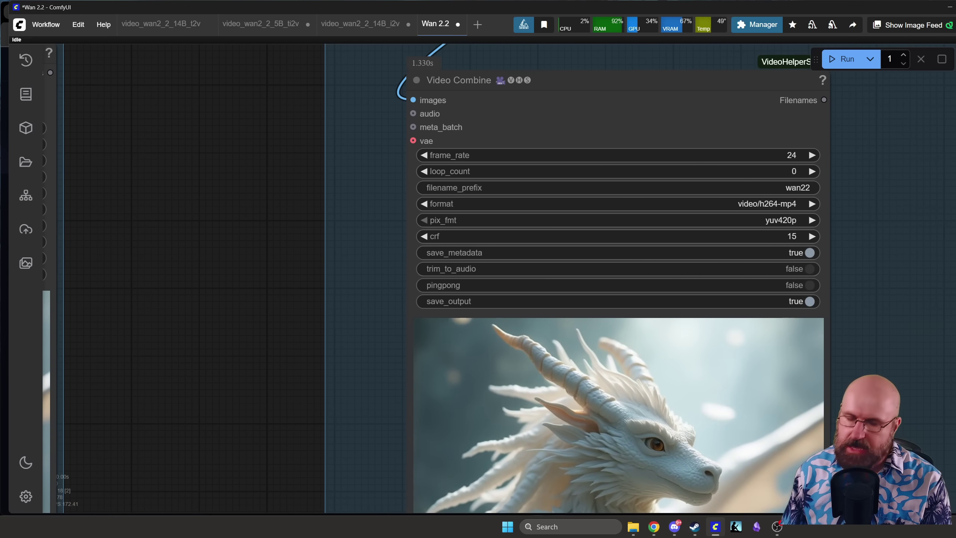
- Look over the loaded dragon image, then switch to the browser's Wan2.2-I2V-A14B-GGUF repo
scroll(852, 241, down, 5)
scroll(850, 296, up, 1)
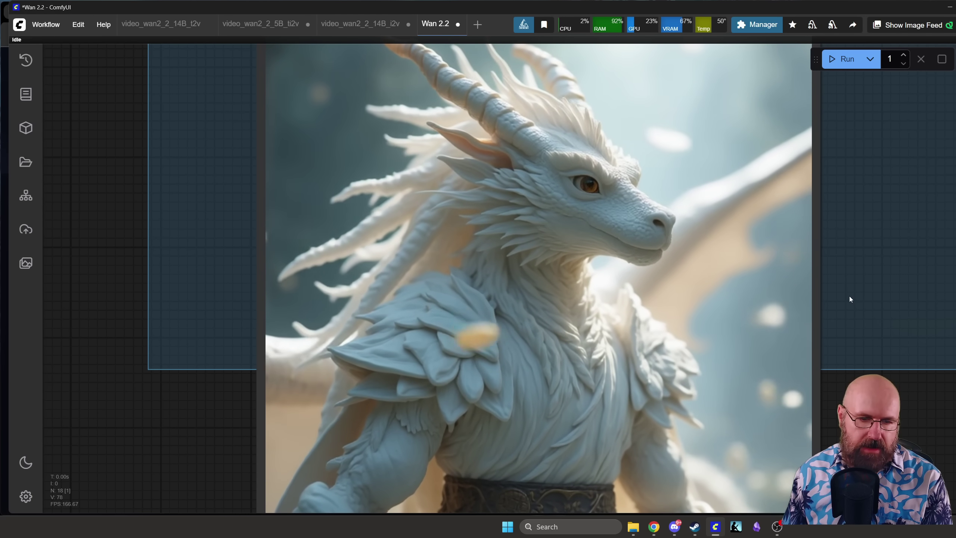
scroll(848, 296, down, 5)
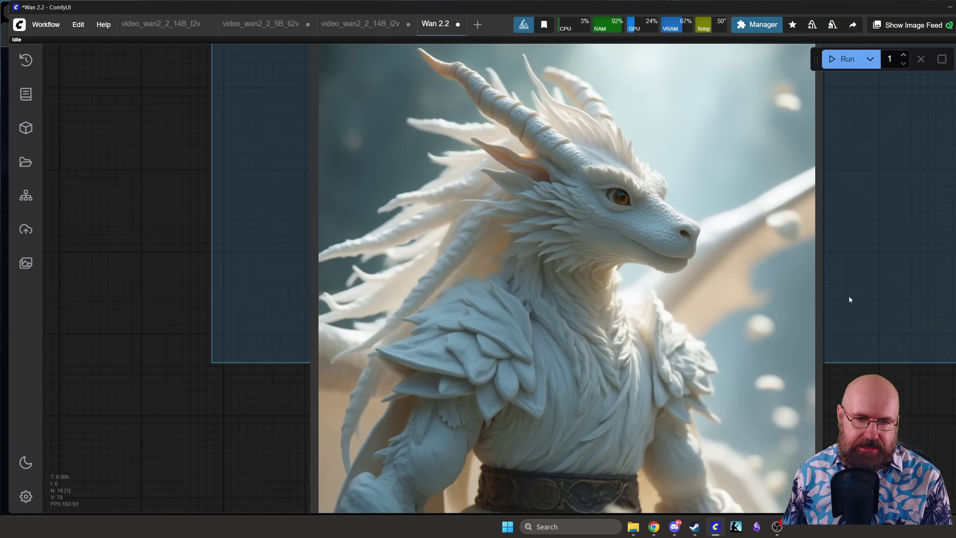
scroll(289, 419, down, 3)
scroll(807, 370, down, 2)
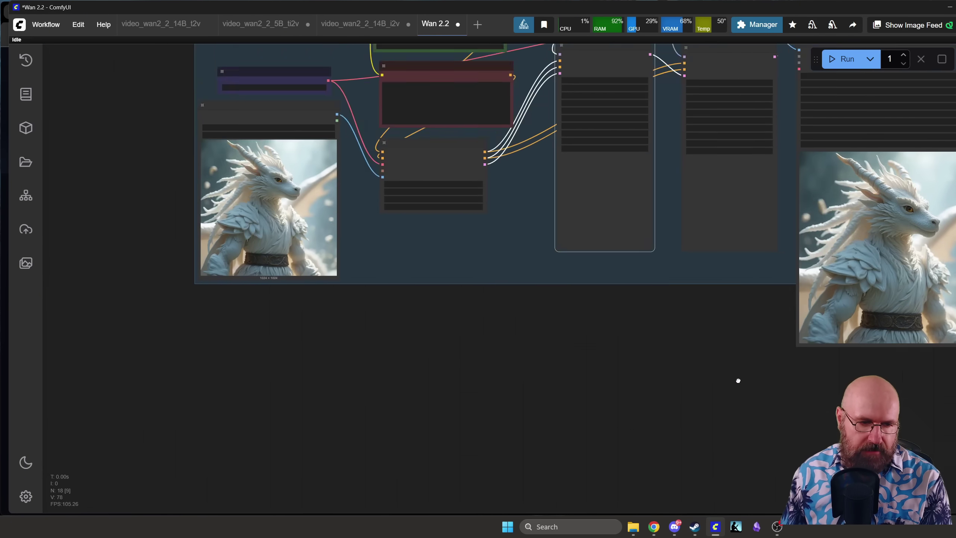
scroll(828, 267, up, 8)
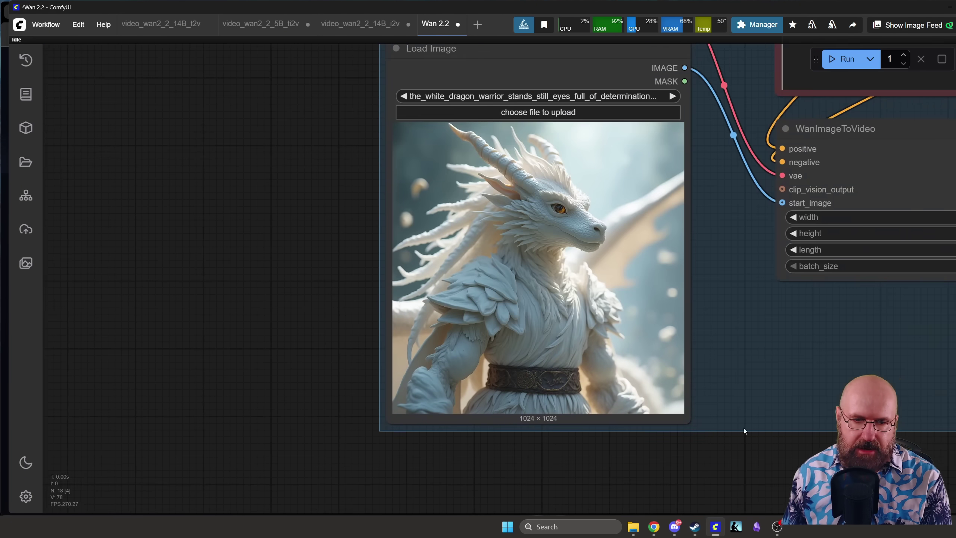
scroll(534, 215, up, 5)
drag(159, 258, 165, 222)
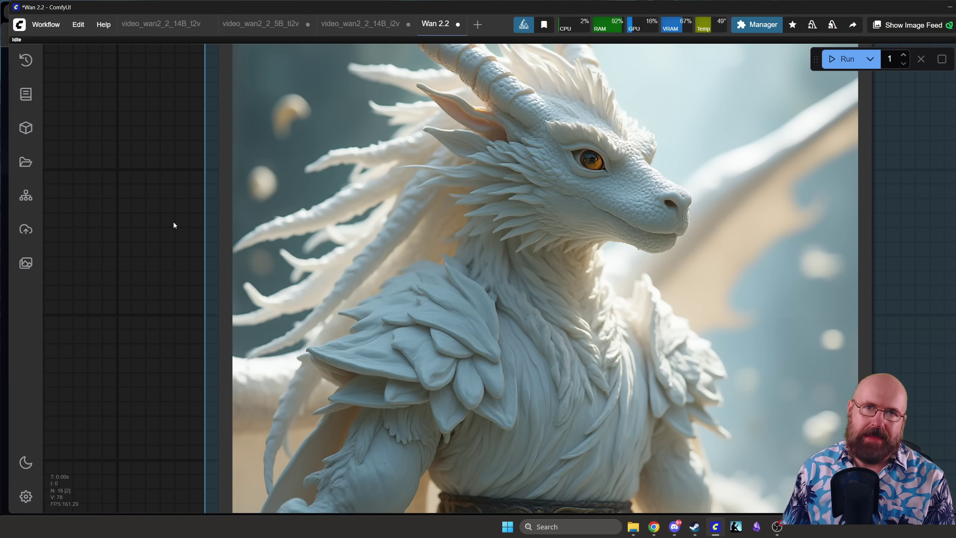
key(alt+Tab)
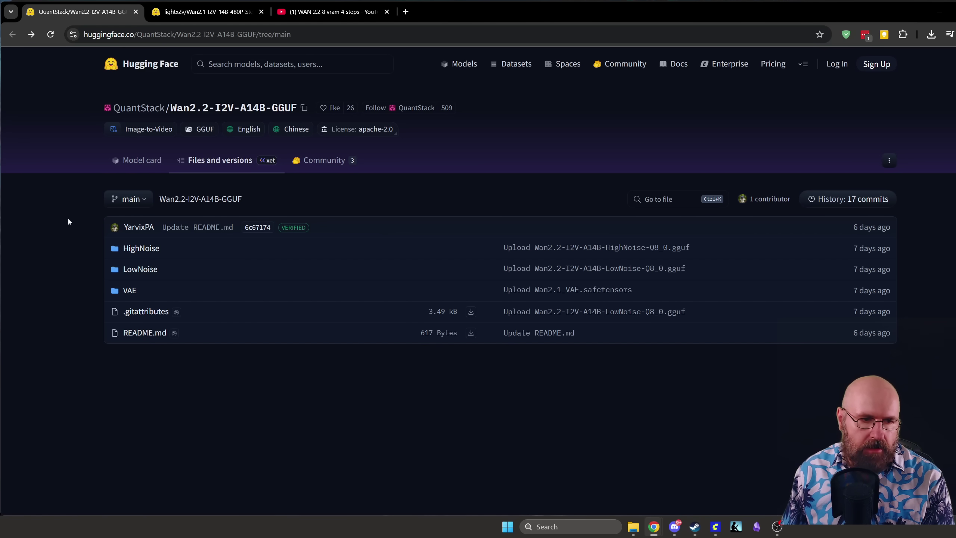
mouse_move(137, 112)
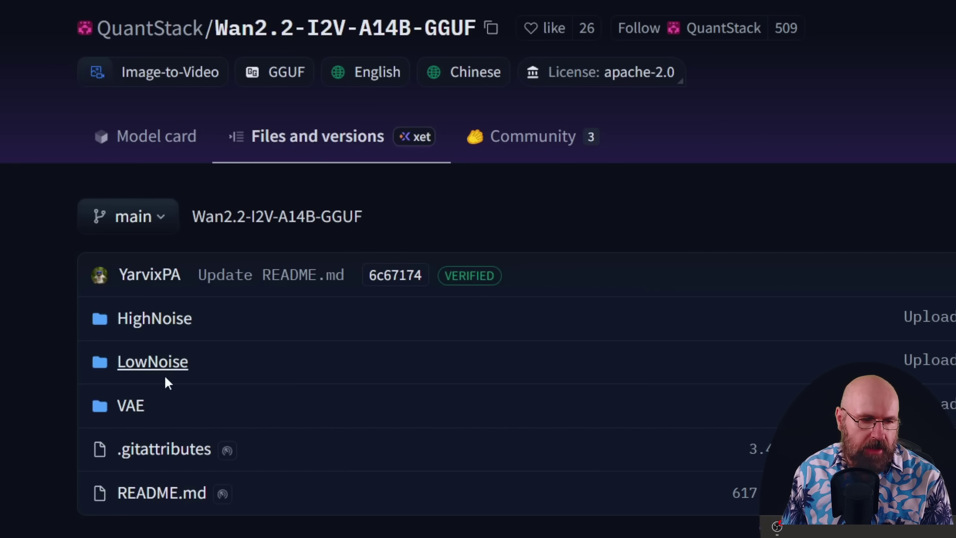
click(127, 410)
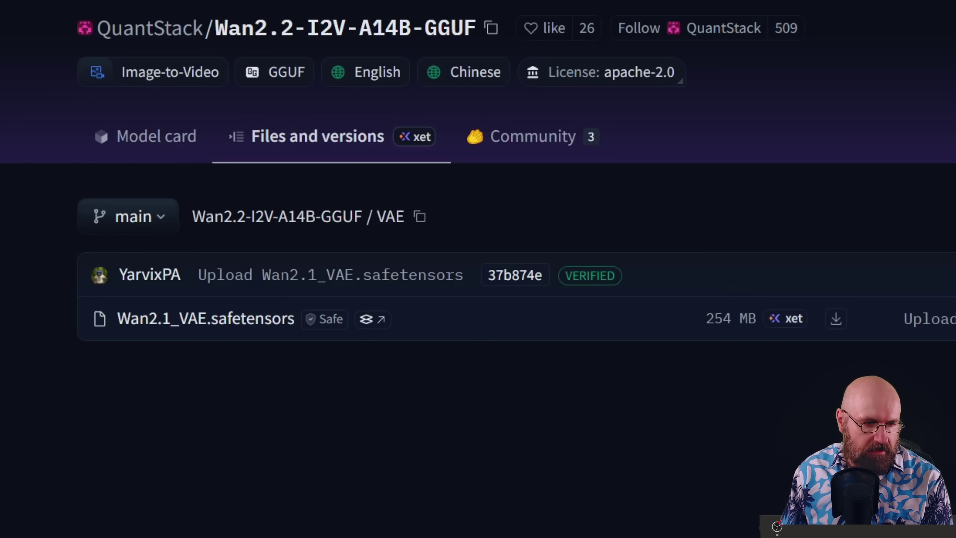
key(alt+Left)
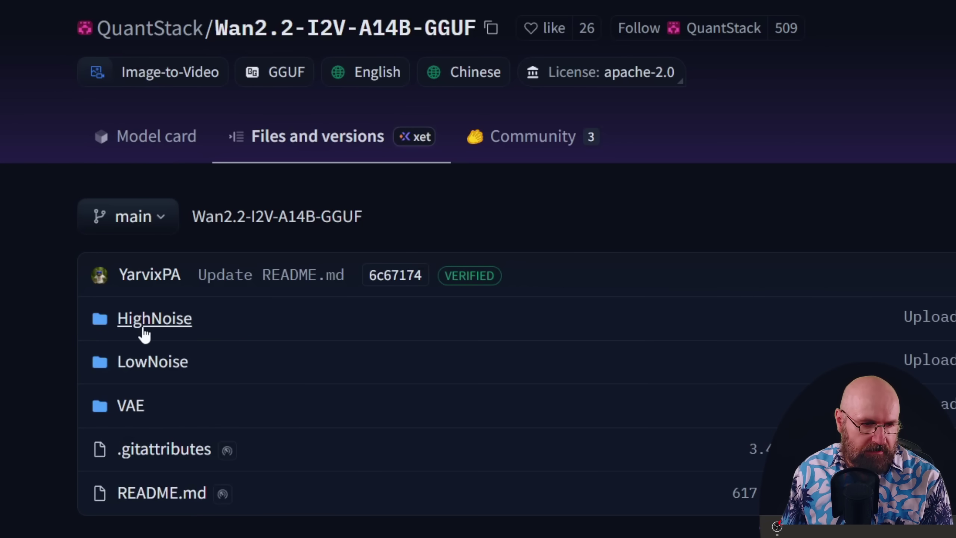
- Open the HighNoise folder to view its GGUF quants from Q2_K to Q8_0
click(158, 324)
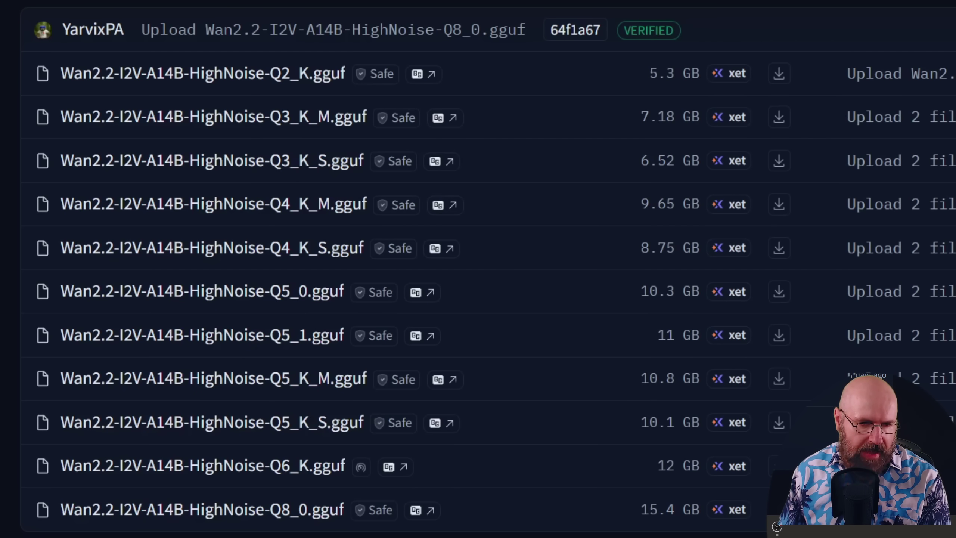
- Go back to the repo root and open the LowNoise folder, scrolling its GGUF quants
key(alt+Left)
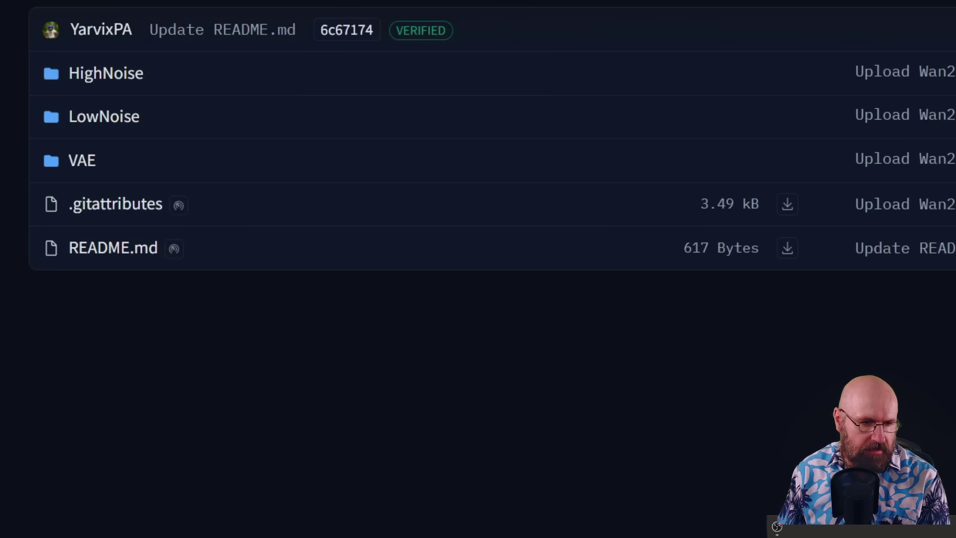
click(93, 123)
scroll(29, 143, down, 3)
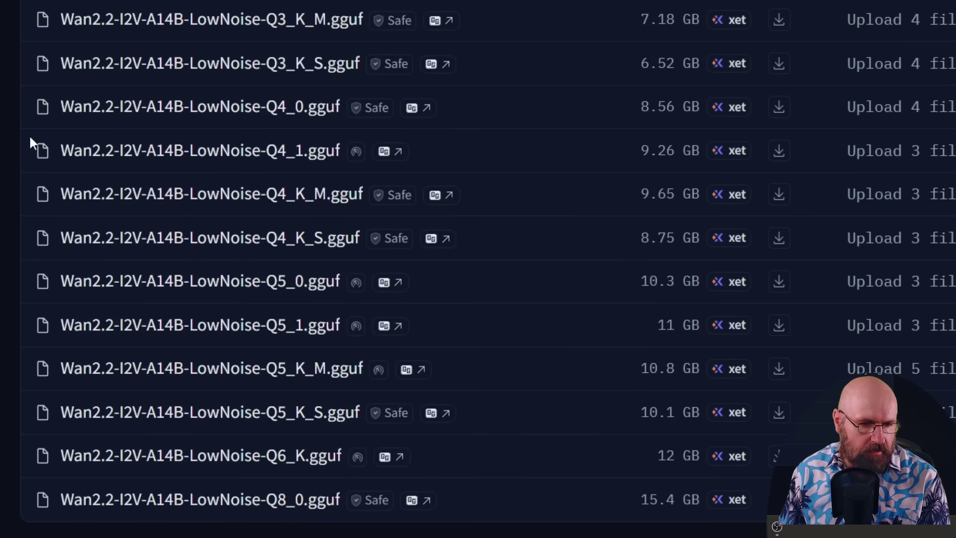